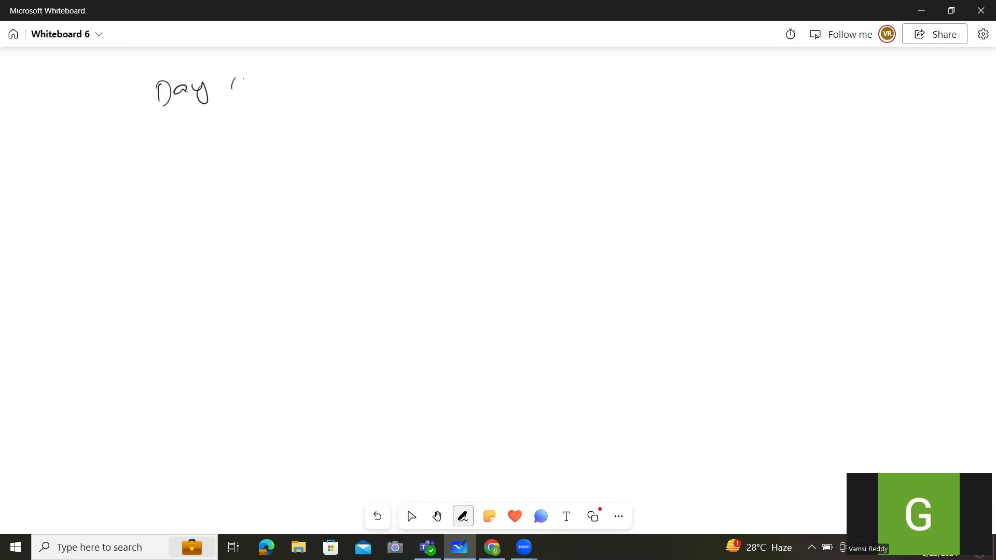
Step: Double-underline the 'Day 19' heading and return to the pen for the question
mouse_move(165, 130)
left_mouse_down()
mouse_move(239, 109)
mouse_move(223, 119)
left_mouse_up()
left_click(412, 515)
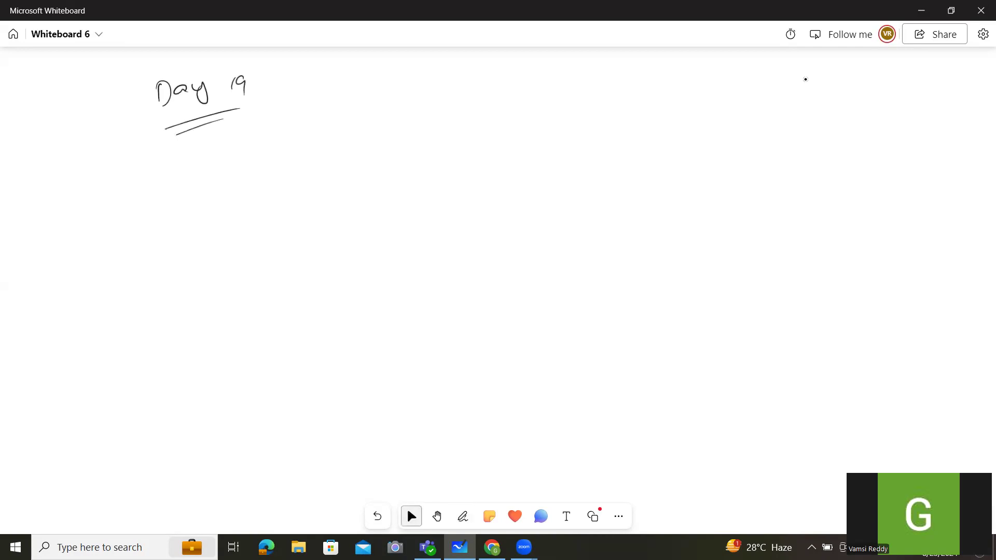
left_click(464, 516)
Step: Write a circled Q followed by 'A person bought a bicycle'
left_click_drag(109, 155, 117, 179)
mouse_move(113, 148)
left_mouse_down()
mouse_move(111, 187)
mouse_move(162, 168)
left_mouse_up()
mouse_move(148, 160)
left_mouse_down()
mouse_move(218, 160)
mouse_move(236, 148)
left_mouse_up()
mouse_move(241, 151)
left_mouse_down()
mouse_move(238, 161)
mouse_move(330, 151)
mouse_move(335, 171)
left_mouse_up()
mouse_move(346, 131)
left_mouse_down()
mouse_move(362, 150)
mouse_move(468, 141)
mouse_move(481, 164)
left_mouse_up()
mouse_move(504, 129)
left_mouse_down()
mouse_move(567, 143)
mouse_move(575, 131)
left_mouse_up()
Step: Continue the line with 'for 450$ and sold it for 540$'
mouse_move(582, 126)
left_mouse_down()
mouse_move(581, 137)
mouse_move(593, 125)
mouse_move(649, 137)
mouse_move(663, 125)
mouse_move(676, 136)
left_mouse_up()
left_click_drag(684, 111, 680, 140)
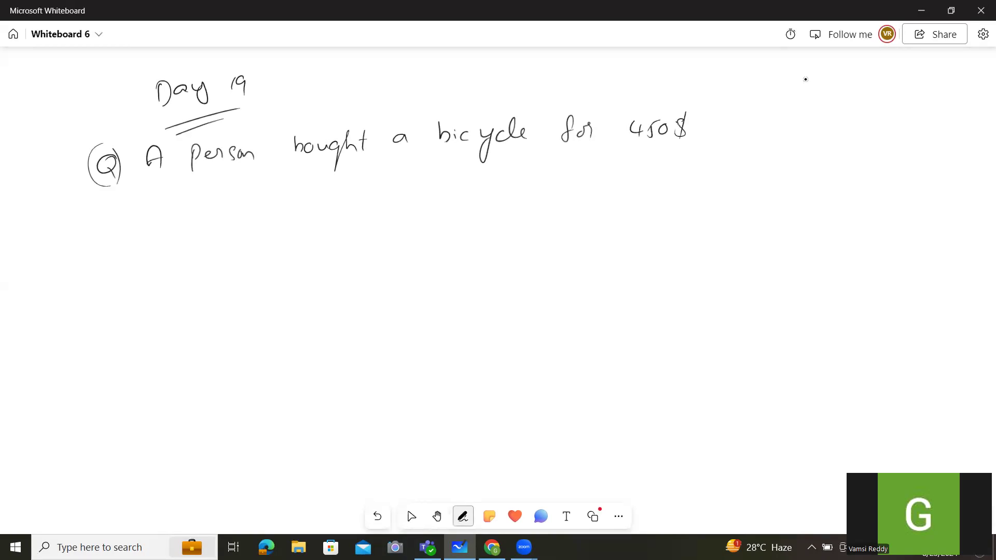
mouse_move(728, 118)
left_mouse_down()
mouse_move(792, 128)
mouse_move(810, 119)
left_mouse_up()
mouse_move(822, 109)
left_mouse_down()
mouse_move(821, 125)
mouse_move(872, 114)
left_mouse_up()
mouse_move(905, 100)
left_mouse_down()
mouse_move(897, 124)
mouse_move(961, 106)
mouse_move(972, 118)
left_mouse_up()
left_click_drag(974, 95, 967, 130)
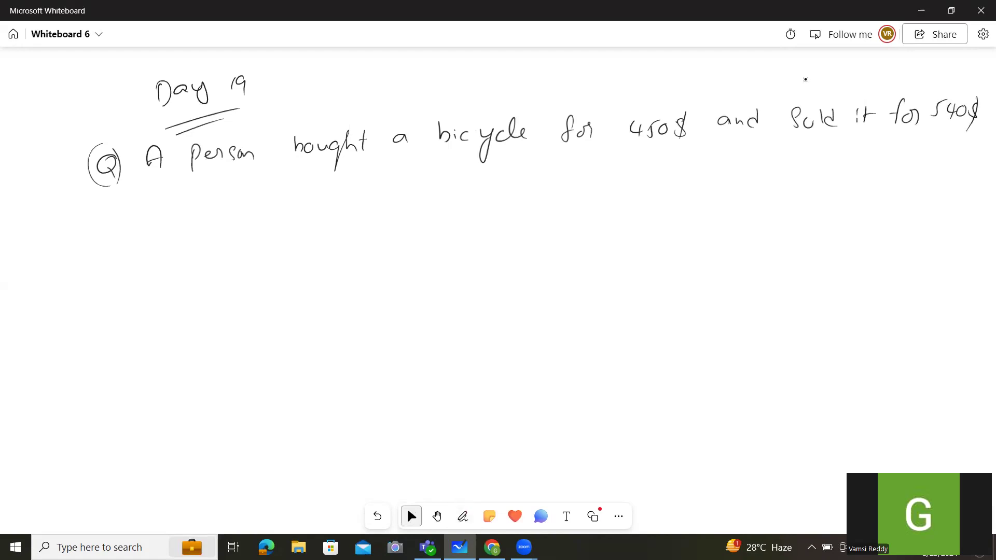
Step: Write the second line 'what was the profit percentage?' to finish the question
mouse_move(147, 216)
left_mouse_down()
mouse_move(166, 200)
mouse_move(185, 209)
left_mouse_up()
mouse_move(189, 193)
left_mouse_down()
mouse_move(190, 209)
mouse_move(281, 205)
left_mouse_up()
mouse_move(273, 196)
left_mouse_down()
mouse_move(343, 205)
mouse_move(361, 194)
left_mouse_up()
left_click_drag(363, 186, 427, 204)
left_click_drag(427, 179, 445, 192)
left_click_drag(448, 192, 539, 181)
left_click_drag(549, 169, 551, 184)
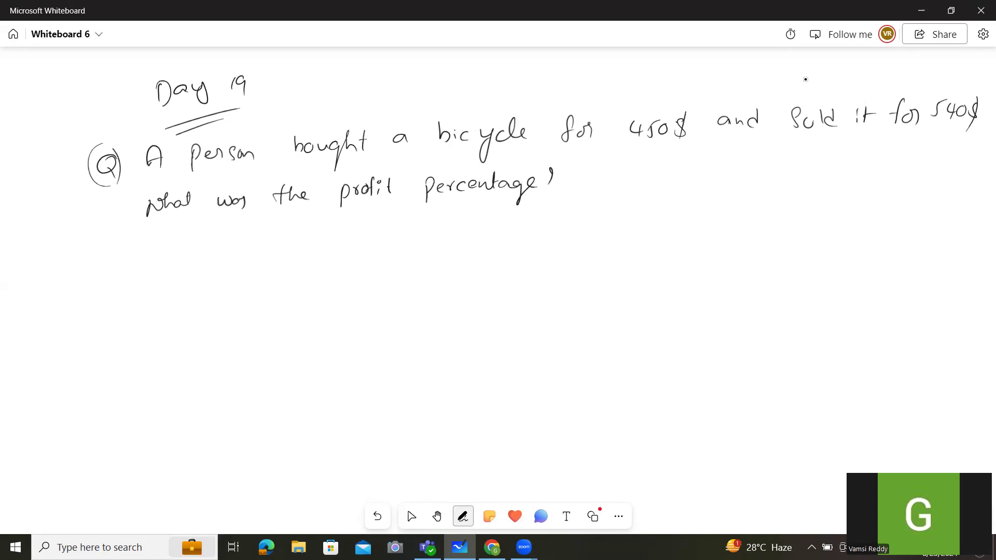
left_click(412, 515)
left_click(463, 516)
Step: Write 'Sol' and the line 'Cost price (CP) = $450'
mouse_move(98, 264)
left_mouse_down()
mouse_move(91, 290)
mouse_move(107, 285)
mouse_move(90, 304)
left_mouse_up()
mouse_move(171, 269)
left_mouse_down()
mouse_move(170, 281)
mouse_move(174, 273)
mouse_move(182, 282)
left_mouse_up()
mouse_move(193, 263)
left_mouse_down()
mouse_move(193, 279)
mouse_move(202, 271)
left_mouse_up()
mouse_move(220, 270)
left_mouse_down()
mouse_move(221, 291)
mouse_move(220, 278)
left_mouse_up()
left_click_drag(231, 276, 305, 274)
left_click_drag(318, 262, 319, 269)
left_click_drag(335, 251, 341, 272)
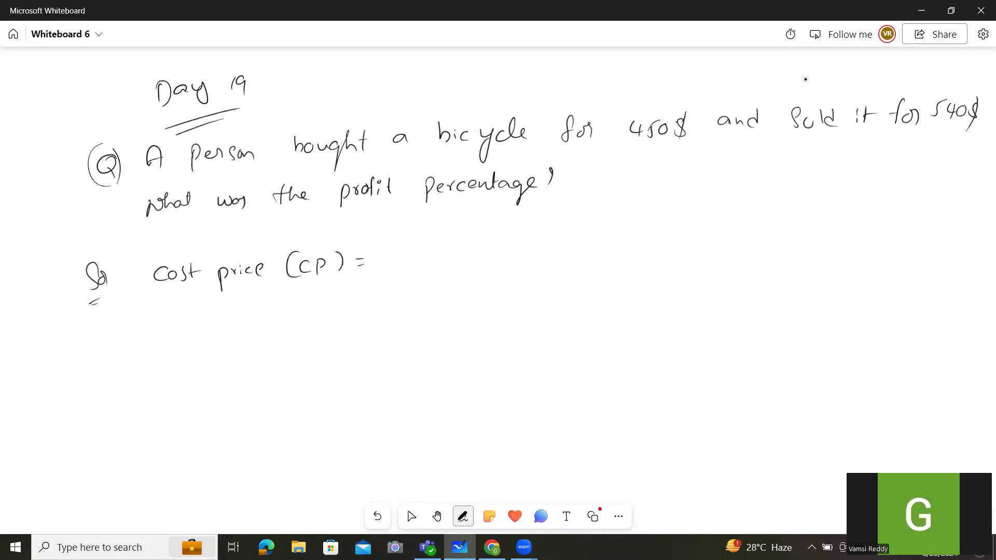
mouse_move(387, 250)
left_mouse_down()
mouse_move(399, 261)
mouse_move(392, 266)
left_mouse_up()
mouse_move(402, 251)
left_mouse_down()
mouse_move(401, 263)
mouse_move(410, 250)
left_mouse_up()
left_click_drag(420, 250, 366, 278)
Step: Write 'Sell price (SP) = $540' beneath the cost price line
left_click_drag(167, 313, 159, 332)
left_click_drag(172, 321, 186, 330)
mouse_move(196, 312)
left_mouse_down()
mouse_move(196, 331)
mouse_move(241, 316)
mouse_move(246, 324)
left_mouse_up()
mouse_move(260, 313)
left_mouse_down()
mouse_move(254, 324)
mouse_move(271, 322)
left_mouse_up()
mouse_move(318, 299)
left_mouse_down()
mouse_move(311, 329)
mouse_move(341, 314)
left_mouse_up()
mouse_move(344, 299)
left_mouse_down()
mouse_move(346, 321)
mouse_move(372, 305)
mouse_move(384, 316)
left_mouse_up()
mouse_move(389, 293)
left_mouse_down()
mouse_move(381, 324)
mouse_move(406, 313)
left_mouse_up()
left_click_drag(410, 294, 437, 305)
mouse_move(433, 296)
left_mouse_down()
mouse_move(432, 312)
mouse_move(445, 297)
left_mouse_up()
left_click(411, 516)
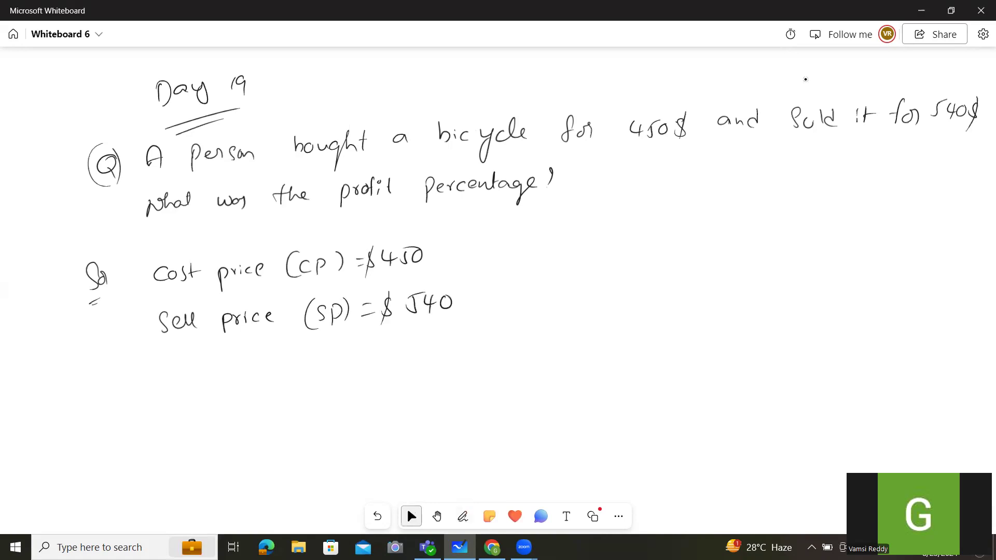
left_click(464, 516)
Step: Write 'Profit = SP-CP' to the right of the prices
left_click_drag(576, 263, 598, 249)
mouse_move(612, 247)
left_mouse_down()
mouse_move(605, 255)
mouse_move(628, 254)
left_mouse_up()
mouse_move(637, 237)
left_mouse_down()
mouse_move(638, 255)
mouse_move(646, 244)
left_mouse_up()
left_click_drag(657, 244, 668, 243)
left_click_drag(658, 249, 713, 257)
mouse_move(714, 233)
left_mouse_down()
mouse_move(715, 247)
mouse_move(745, 240)
left_mouse_up()
mouse_move(769, 227)
left_mouse_down()
mouse_move(753, 243)
mouse_move(777, 251)
left_mouse_up()
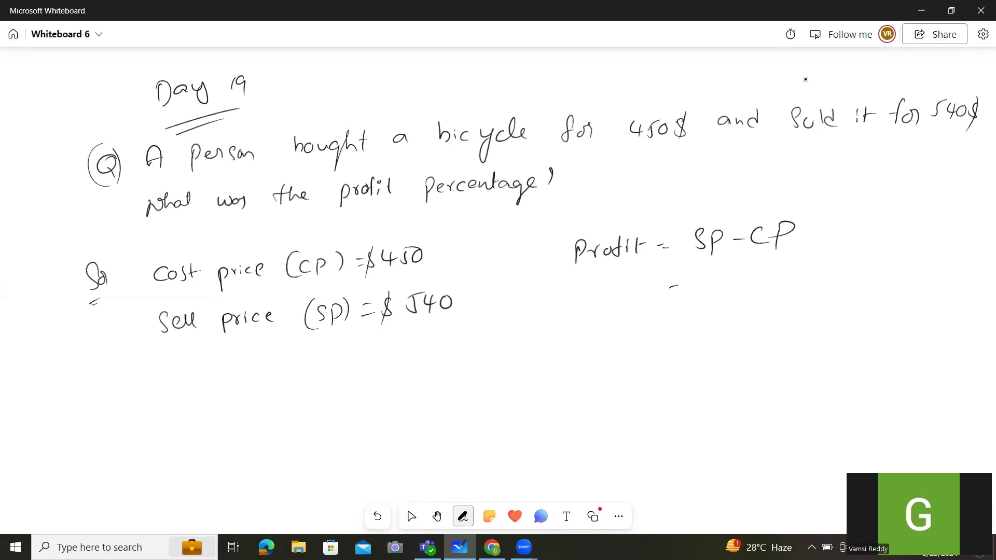
Step: Substitute below the formula: '540-450 = $90'
left_click_drag(710, 276, 699, 294)
left_click_drag(721, 277, 727, 296)
left_click_drag(736, 280, 783, 290)
mouse_move(793, 271)
left_mouse_down()
mouse_move(792, 289)
mouse_move(800, 271)
left_mouse_up()
left_click_drag(805, 272, 847, 268)
mouse_move(834, 276)
left_mouse_down()
mouse_move(881, 280)
mouse_move(892, 266)
mouse_move(849, 286)
left_mouse_up()
left_click(411, 516)
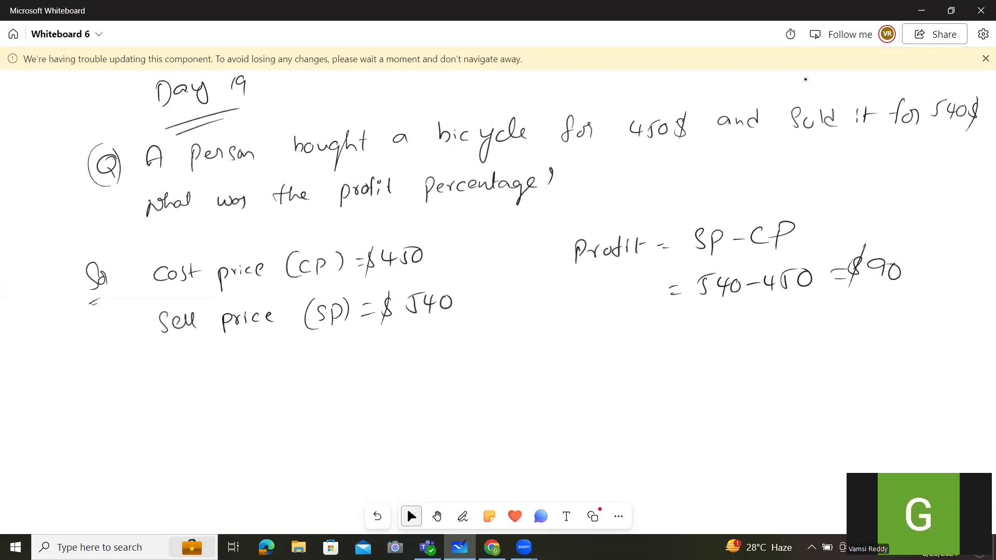
left_click(463, 517)
Step: Number the prices with a circled 1 and write '2 Cal the profit Percentage'
left_click_drag(133, 242, 133, 252)
left_click_drag(130, 233, 125, 237)
mouse_move(148, 372)
left_mouse_down()
mouse_move(163, 386)
mouse_move(153, 363)
mouse_move(204, 385)
mouse_move(278, 380)
left_mouse_up()
mouse_move(314, 367)
left_mouse_down()
mouse_move(315, 388)
mouse_move(328, 378)
left_mouse_up()
mouse_move(331, 367)
left_mouse_down()
mouse_move(356, 352)
mouse_move(410, 374)
mouse_move(444, 356)
mouse_move(459, 364)
left_mouse_up()
left_click_drag(464, 357, 473, 357)
mouse_move(410, 357)
left_mouse_down()
mouse_move(405, 383)
mouse_move(424, 352)
mouse_move(549, 355)
left_mouse_up()
scroll(407, 507, "down", 3)
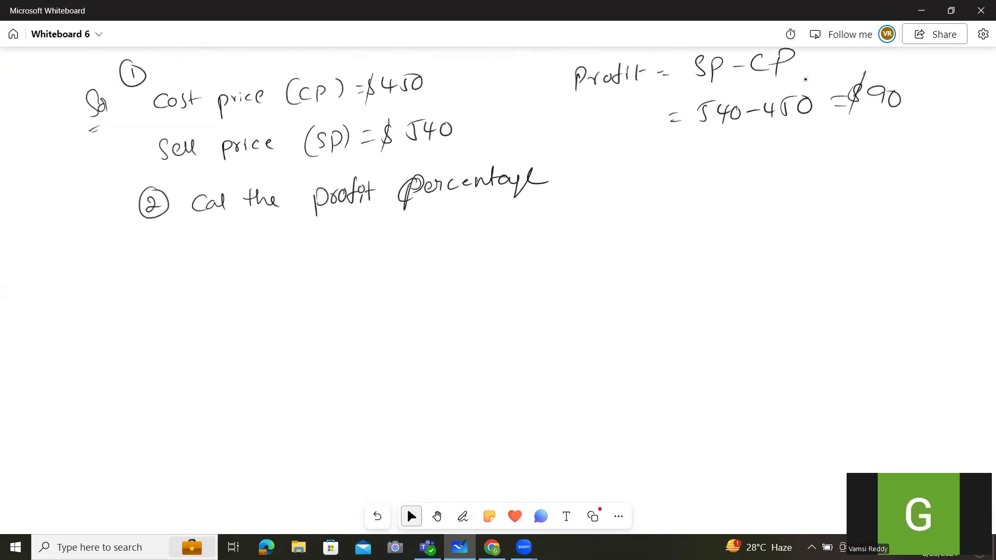
Step: Label Percentage with '(PP)' and begin the formula 'PP = ( Profit'
mouse_move(371, 296)
left_mouse_down()
mouse_move(372, 271)
mouse_move(389, 273)
left_mouse_up()
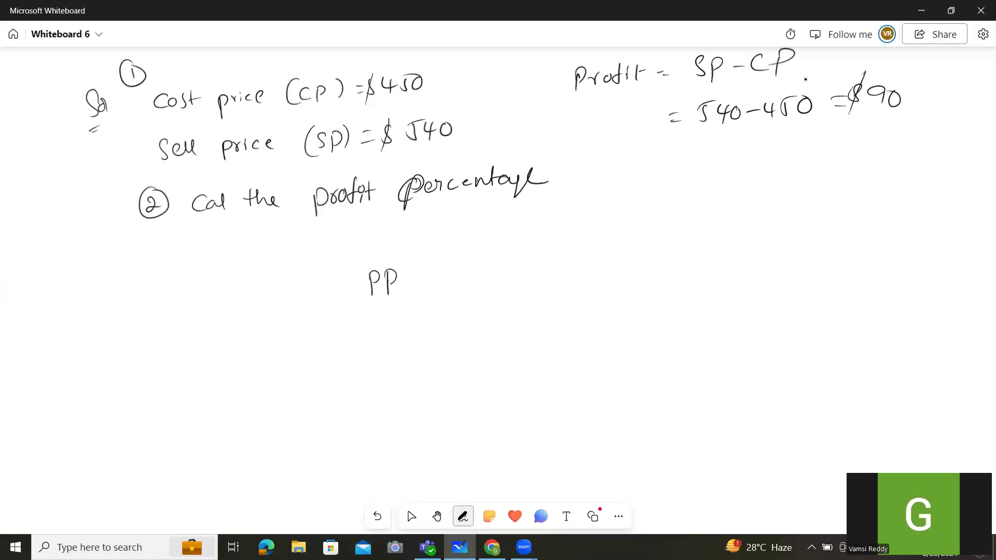
left_click_drag(566, 159, 558, 196)
mouse_move(577, 192)
left_mouse_down()
mouse_move(600, 173)
mouse_move(604, 189)
left_mouse_up()
left_click_drag(433, 278, 445, 277)
left_click_drag(433, 284, 446, 282)
mouse_move(488, 233)
left_mouse_down()
mouse_move(487, 286)
mouse_move(527, 241)
left_mouse_up()
left_click_drag(534, 242, 537, 247)
mouse_move(549, 228)
left_mouse_down()
mouse_move(543, 252)
mouse_move(548, 243)
left_mouse_up()
left_click_drag(553, 240, 563, 246)
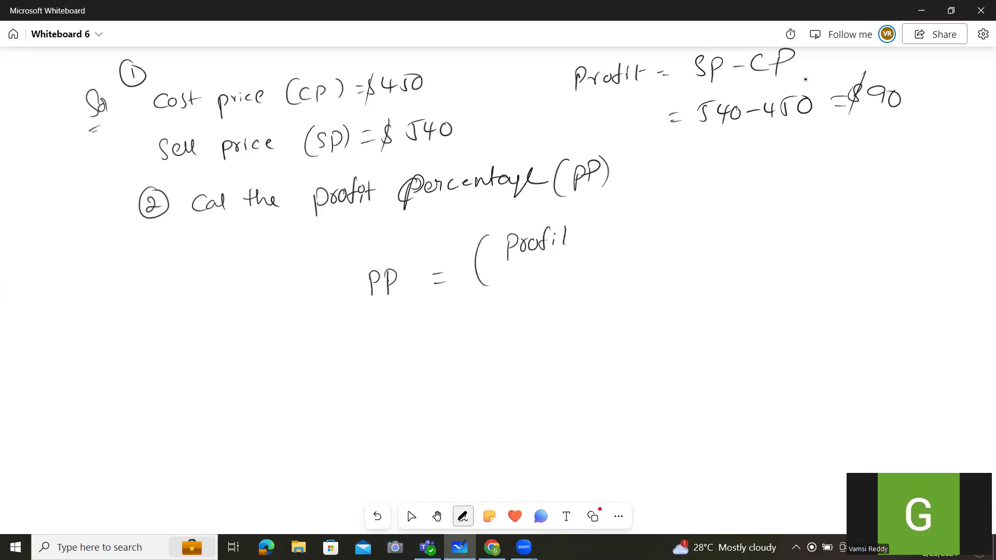
Step: Complete the formula with 'Cost price' under the fraction bar and ') x 100'
left_click_drag(489, 266, 576, 264)
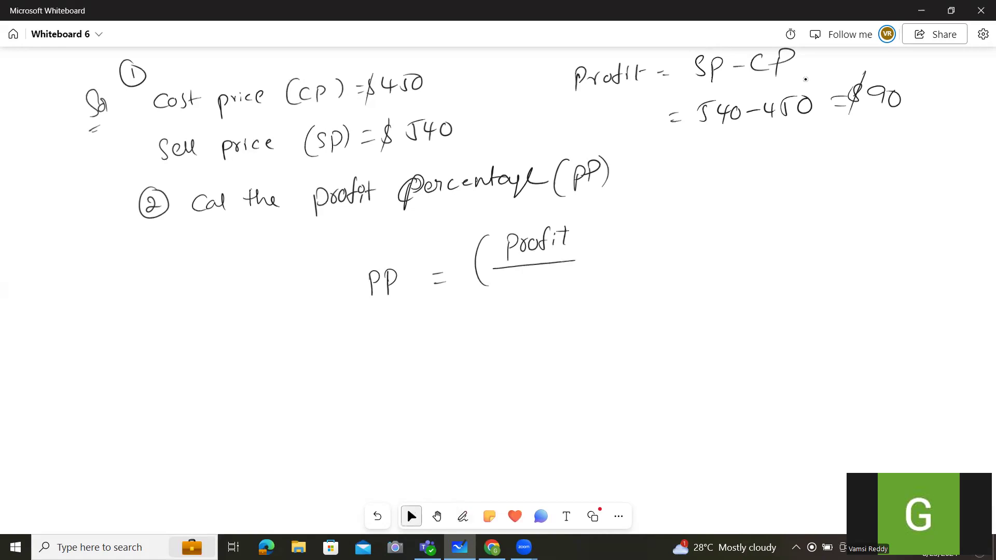
mouse_move(519, 281)
left_mouse_down()
mouse_move(514, 296)
mouse_move(522, 289)
left_mouse_up()
mouse_move(533, 274)
left_mouse_down()
mouse_move(533, 290)
mouse_move(559, 283)
left_mouse_up()
left_click_drag(567, 274, 604, 282)
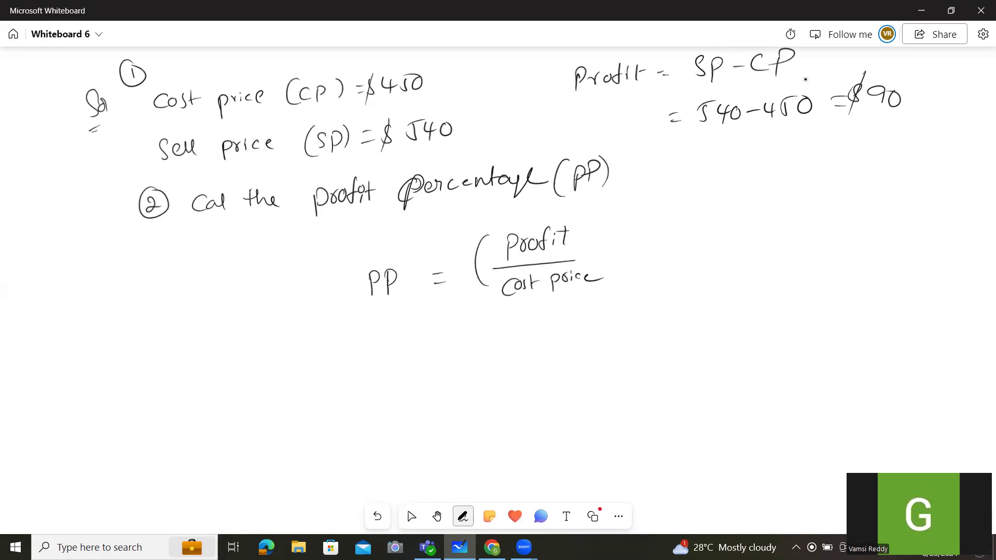
left_click_drag(604, 230, 615, 282)
left_click_drag(633, 241, 644, 262)
left_click_drag(644, 241, 634, 261)
mouse_move(657, 242)
left_mouse_down()
mouse_move(658, 258)
mouse_move(684, 243)
left_mouse_up()
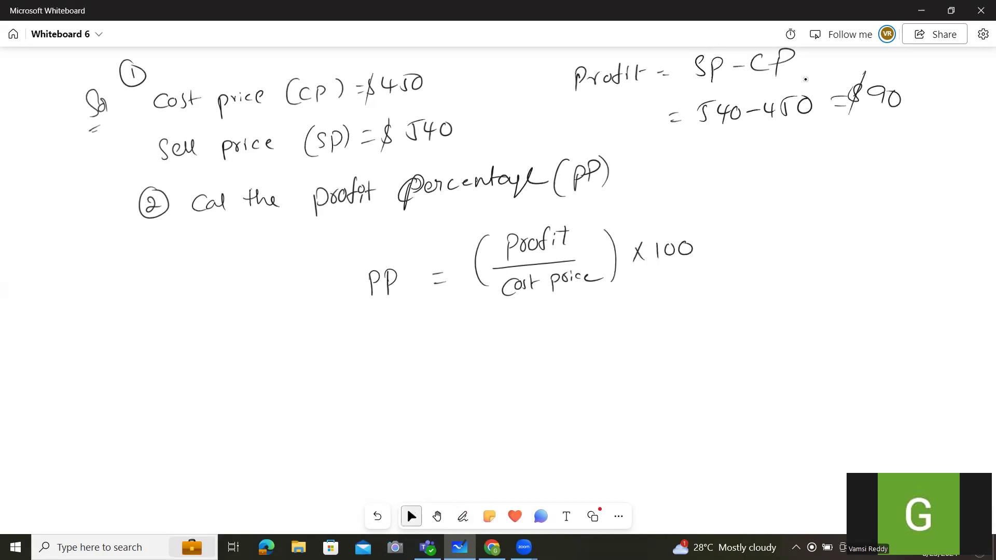
scroll(494, 172, "down", 1)
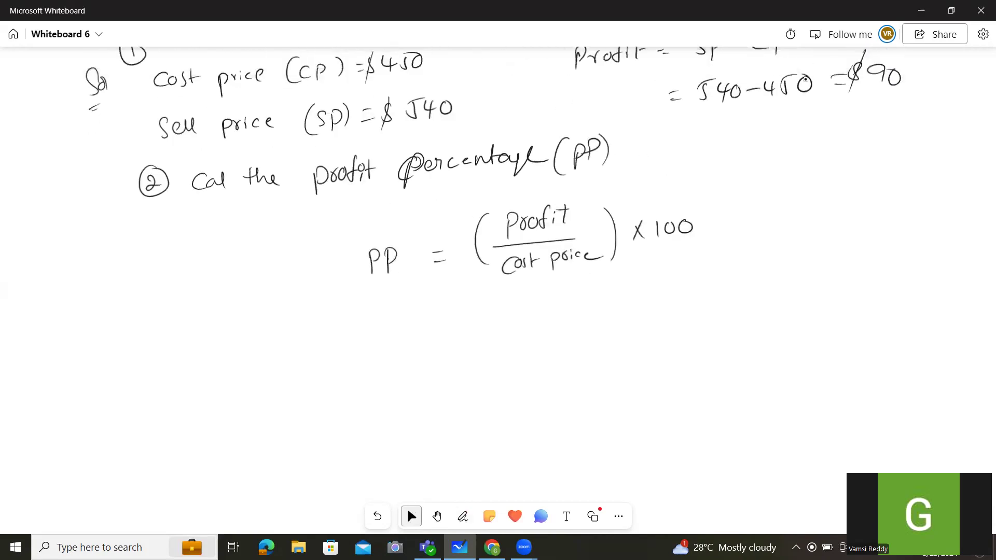
scroll(498, 234, "down", 2)
scroll(498, 234, "up", 1)
scroll(498, 233, "up", 1)
scroll(498, 234, "up", 1)
scroll(498, 234, "up", 1)
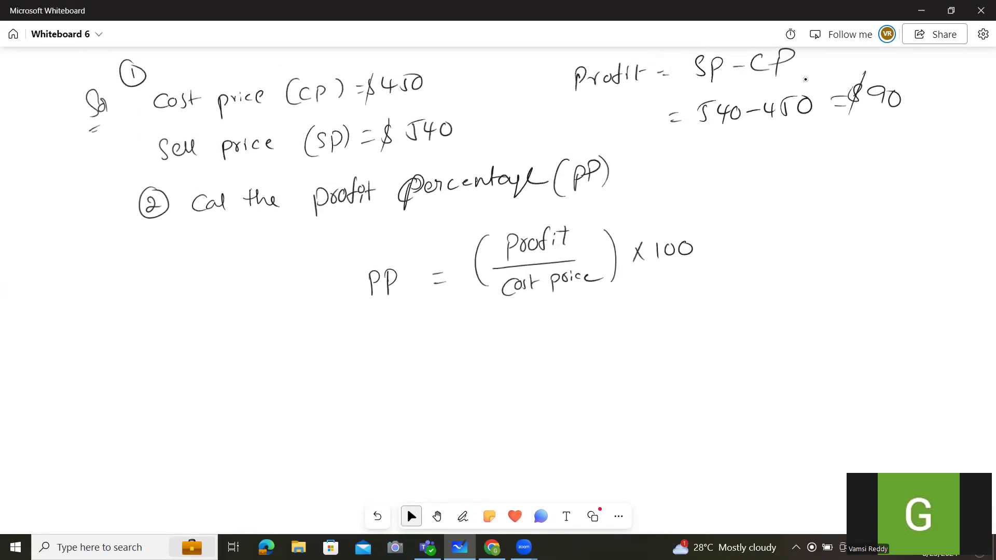
Step: Write 'PP = (90/450) x 100' and strike through the cancelling digits
left_click(462, 517)
left_click_drag(378, 352, 378, 356)
mouse_move(395, 346)
left_mouse_down()
mouse_move(395, 370)
mouse_move(395, 358)
mouse_move(457, 361)
left_mouse_up()
left_click_drag(444, 371, 467, 369)
mouse_move(524, 334)
left_mouse_down()
mouse_move(517, 352)
mouse_move(537, 332)
left_mouse_up()
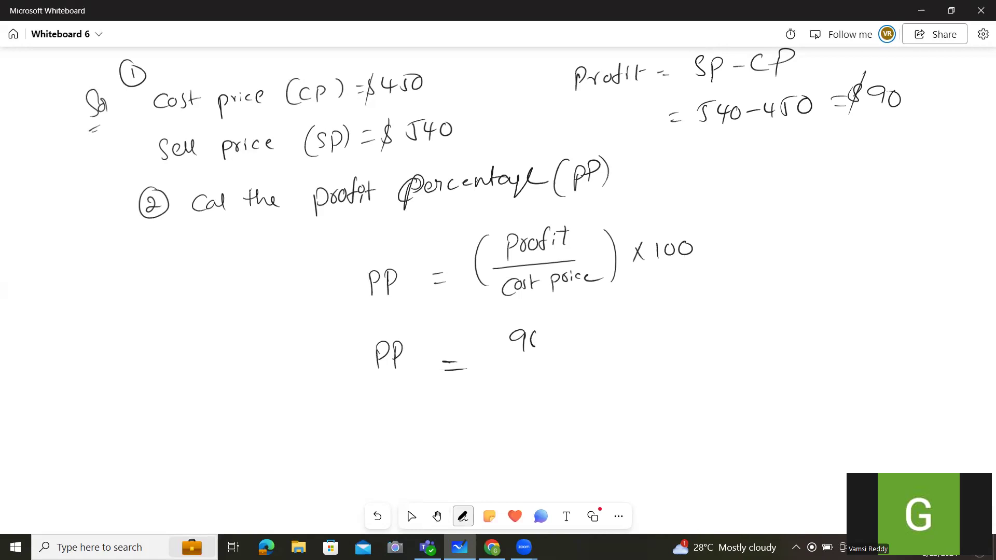
mouse_move(494, 365)
left_mouse_down()
mouse_move(566, 358)
mouse_move(534, 387)
left_mouse_up()
mouse_move(552, 372)
left_mouse_down()
mouse_move(550, 381)
mouse_move(592, 347)
mouse_move(585, 360)
left_mouse_up()
mouse_move(607, 348)
left_mouse_down()
mouse_move(606, 360)
mouse_move(615, 341)
mouse_move(632, 339)
left_mouse_up()
left_click_drag(560, 329, 570, 387)
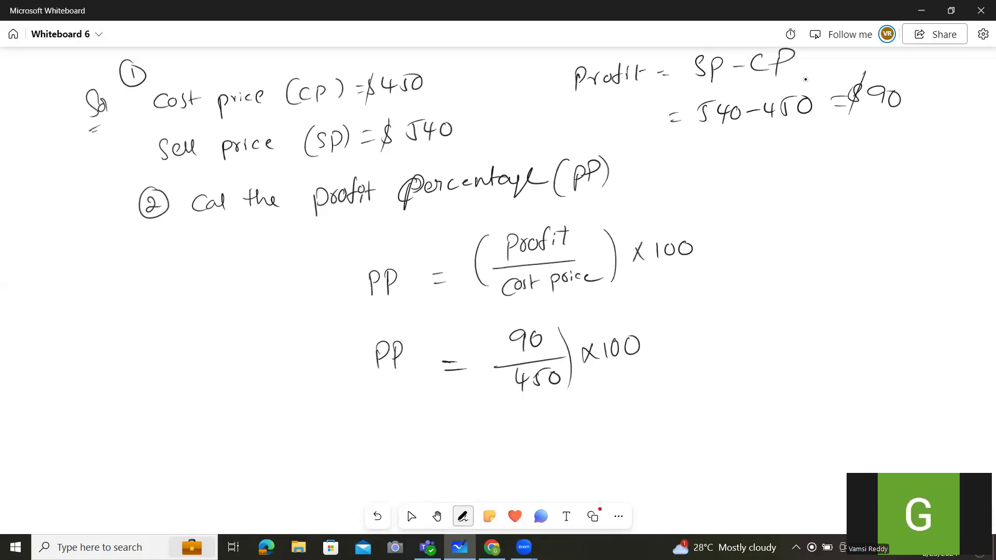
left_click_drag(508, 334, 508, 398)
mouse_move(523, 323)
left_mouse_down()
mouse_move(528, 385)
mouse_move(540, 397)
left_mouse_up()
Step: Begin another 'PP =' line below the substitution
mouse_move(397, 433)
left_mouse_down()
mouse_move(397, 463)
mouse_move(401, 450)
left_mouse_up()
mouse_move(409, 429)
left_mouse_down()
mouse_move(412, 463)
mouse_move(411, 453)
left_mouse_up()
left_click_drag(441, 447, 458, 452)
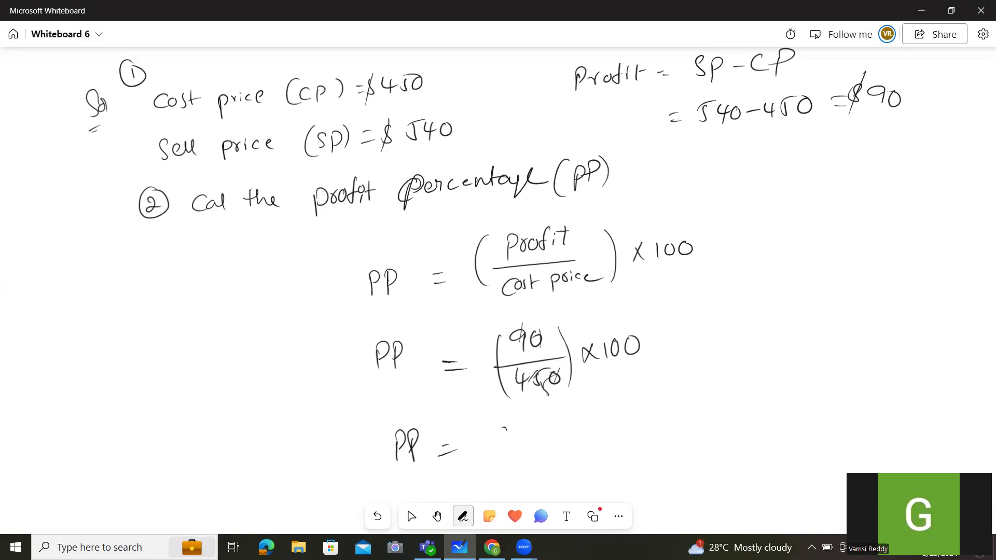
Step: Finish 'PP = 0.2 x 100' and write the boxed answer 'PP = 20%'
left_click_drag(503, 428, 564, 441)
mouse_move(564, 426)
left_mouse_down()
mouse_move(552, 441)
mouse_move(576, 438)
left_mouse_up()
left_click_drag(589, 424, 606, 422)
scroll(806, 78, "down", 5)
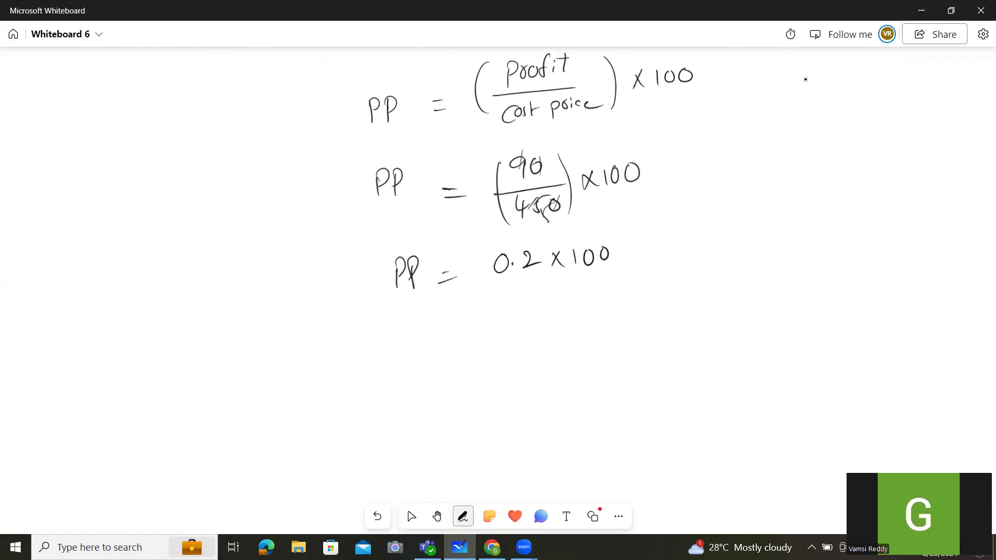
mouse_move(414, 335)
left_mouse_down()
mouse_move(415, 362)
mouse_move(417, 350)
left_mouse_up()
mouse_move(435, 332)
left_mouse_down()
mouse_move(434, 356)
mouse_move(436, 346)
left_mouse_up()
mouse_move(459, 341)
left_mouse_down()
mouse_move(520, 342)
mouse_move(534, 322)
mouse_move(555, 334)
mouse_move(556, 322)
mouse_move(569, 336)
left_mouse_up()
left_click(542, 330)
mouse_move(578, 298)
left_mouse_down()
mouse_move(451, 314)
mouse_move(414, 379)
mouse_move(553, 348)
mouse_move(563, 307)
left_mouse_up()
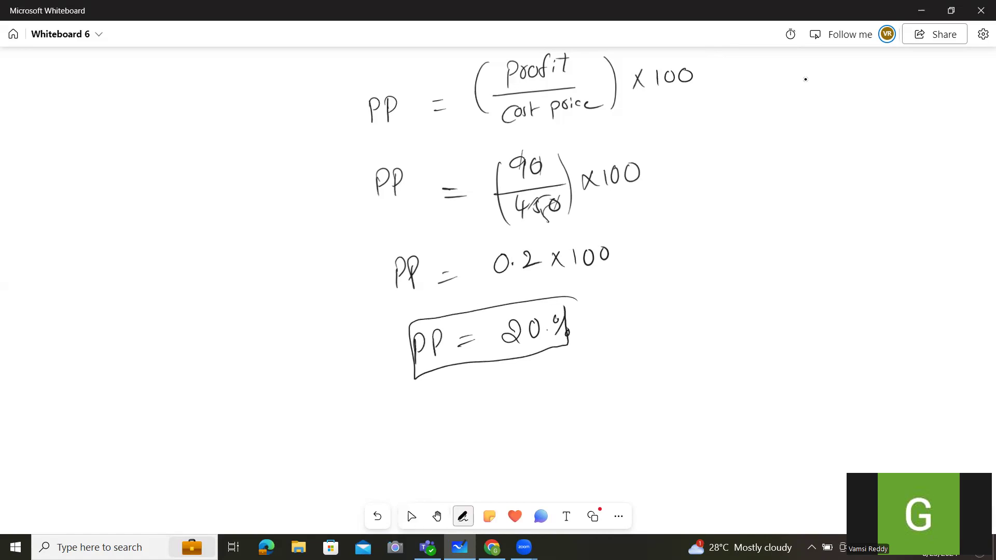
Step: Write a double-underlined label at the left of the answer
mouse_move(134, 275)
left_mouse_down()
mouse_move(136, 307)
mouse_move(156, 318)
left_mouse_up()
mouse_move(159, 290)
left_mouse_down()
mouse_move(167, 257)
mouse_move(181, 282)
mouse_move(226, 265)
left_mouse_up()
left_click_drag(165, 308, 206, 305)
left_click(412, 516)
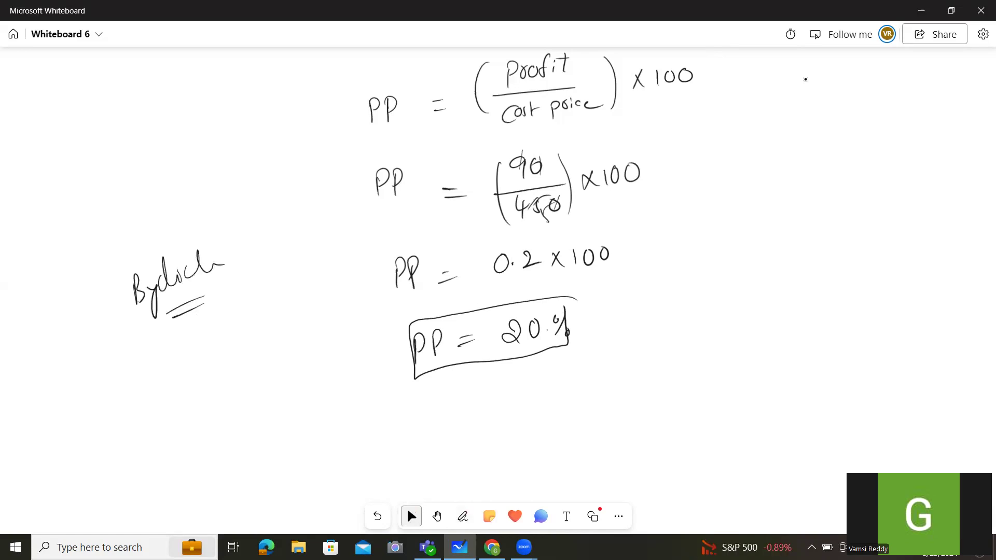